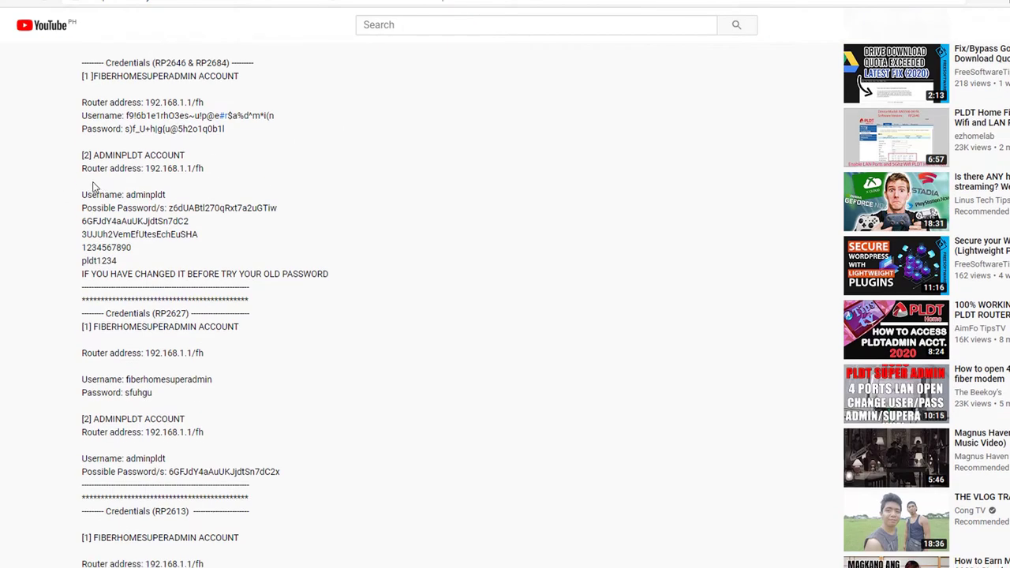
Step: Run ipconfig in an administrator Command Prompt and select the Wi-Fi adapter's default gateway address
{"action": "scroll", "coordinate": [142, 316], "scroll_direction": "up", "scroll_amount": 2}
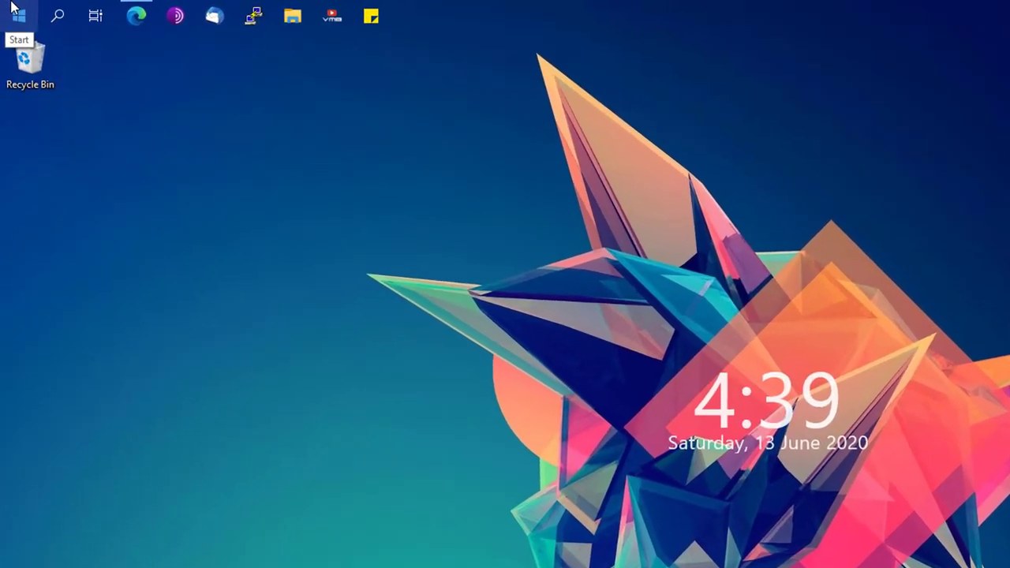
{"action": "right_click", "coordinate": [12, 8]}
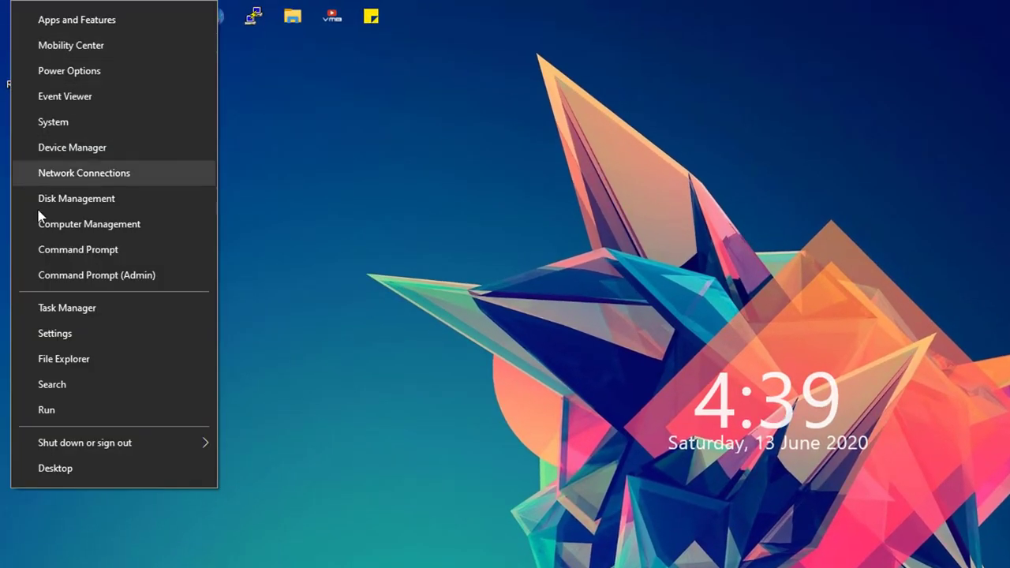
{"action": "left_click", "coordinate": [51, 277]}
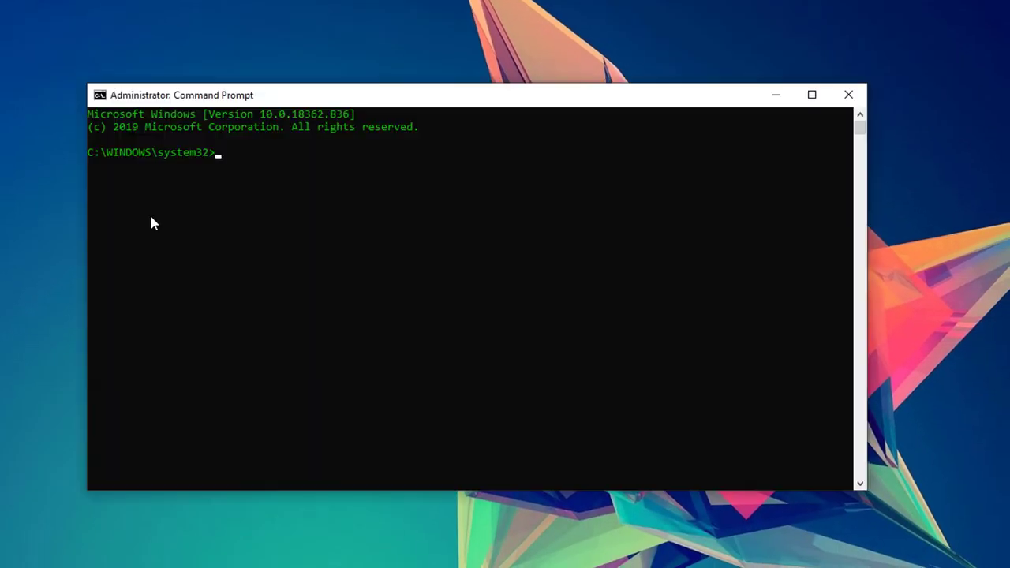
{"action": "type", "text": "ipconfig"}
{"action": "key", "text": "Return"}
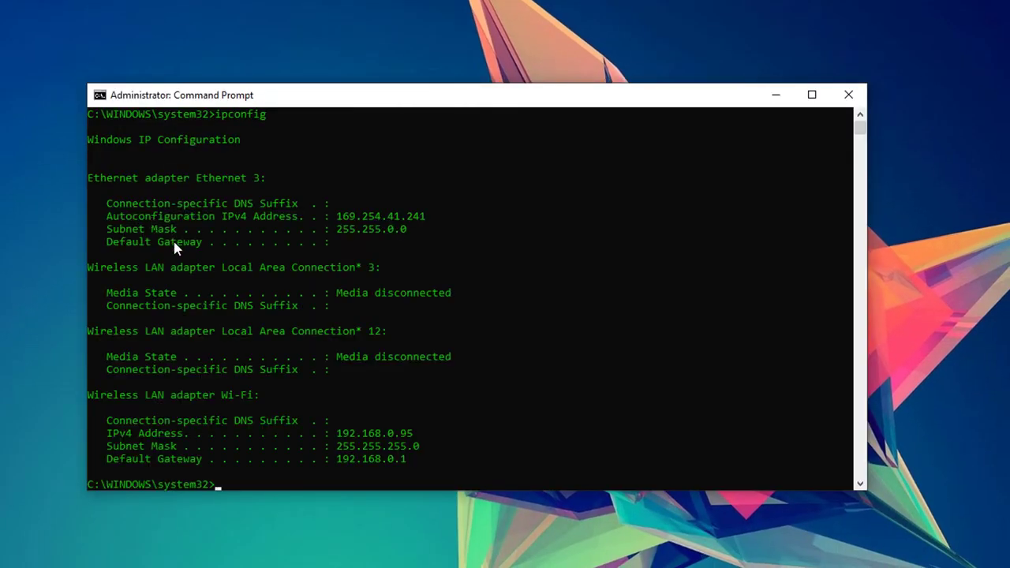
{"action": "scroll", "coordinate": [364, 424], "scroll_direction": "down", "scroll_amount": 1}
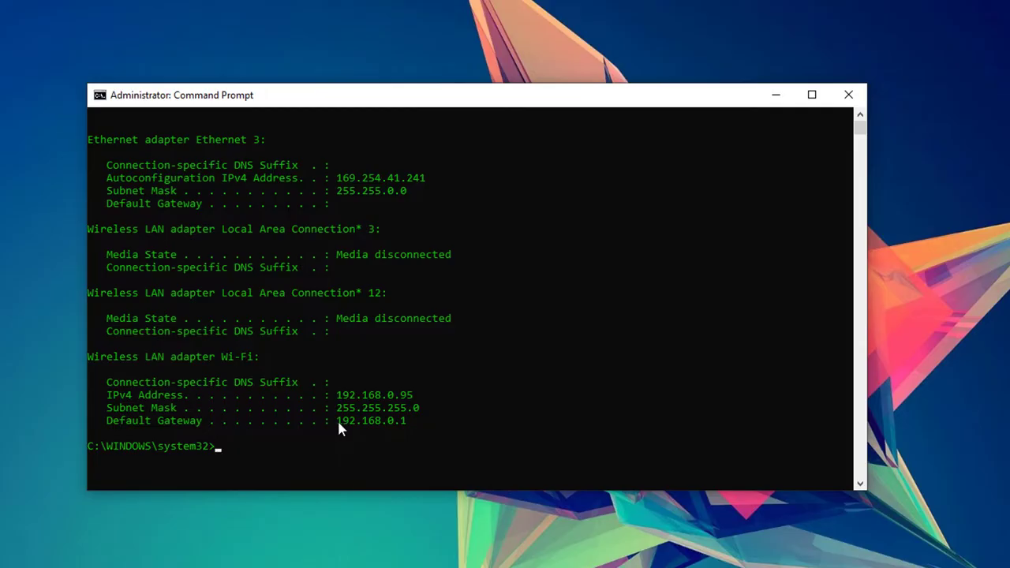
{"action": "left_click_drag", "start_coordinate": [337, 420], "coordinate": [407, 423]}
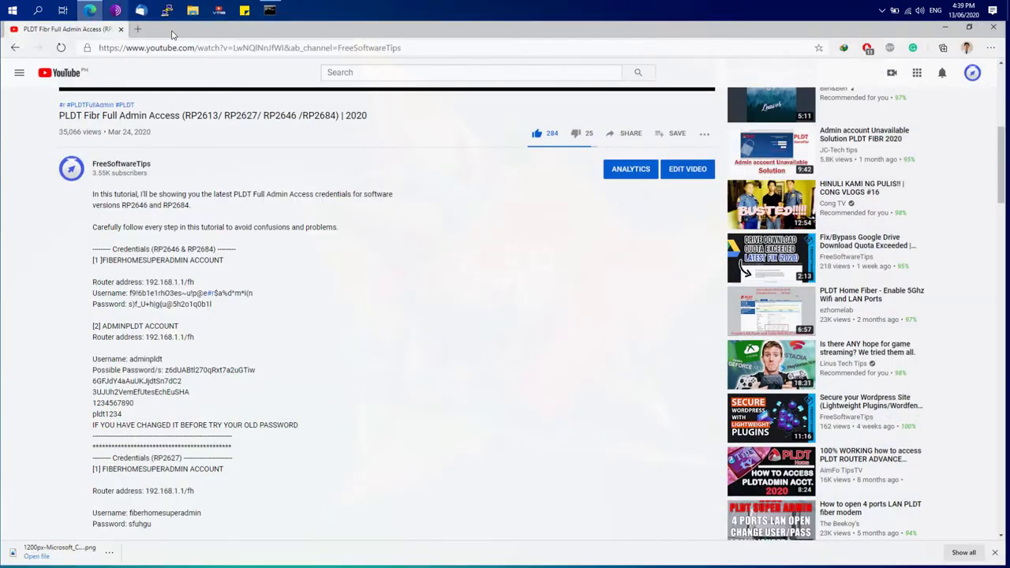
{"action": "key", "text": "ctrl+t"}
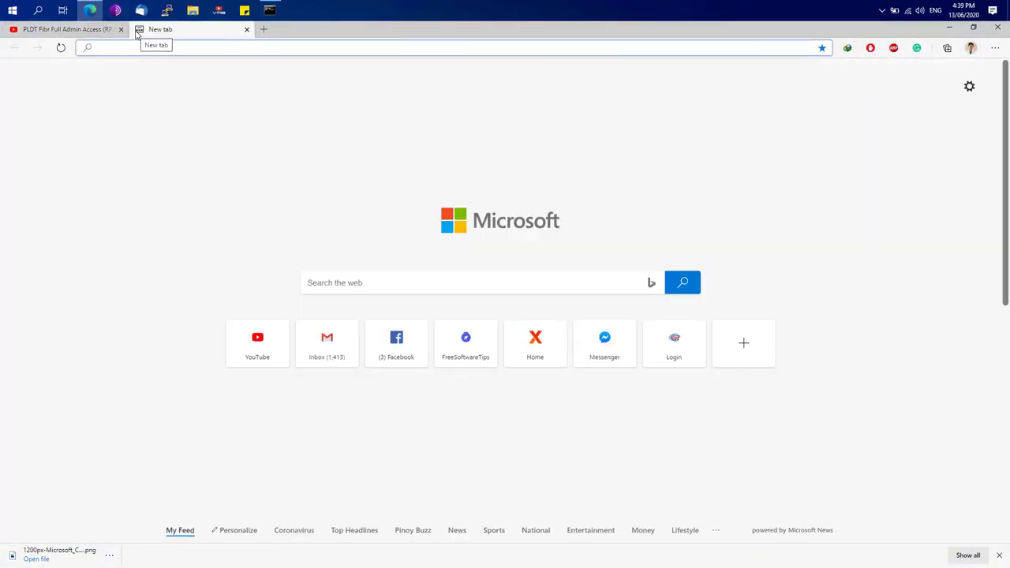
{"action": "type", "text": "1"}
{"action": "key", "text": "BackSpace"}
{"action": "key", "text": "BackSpace"}
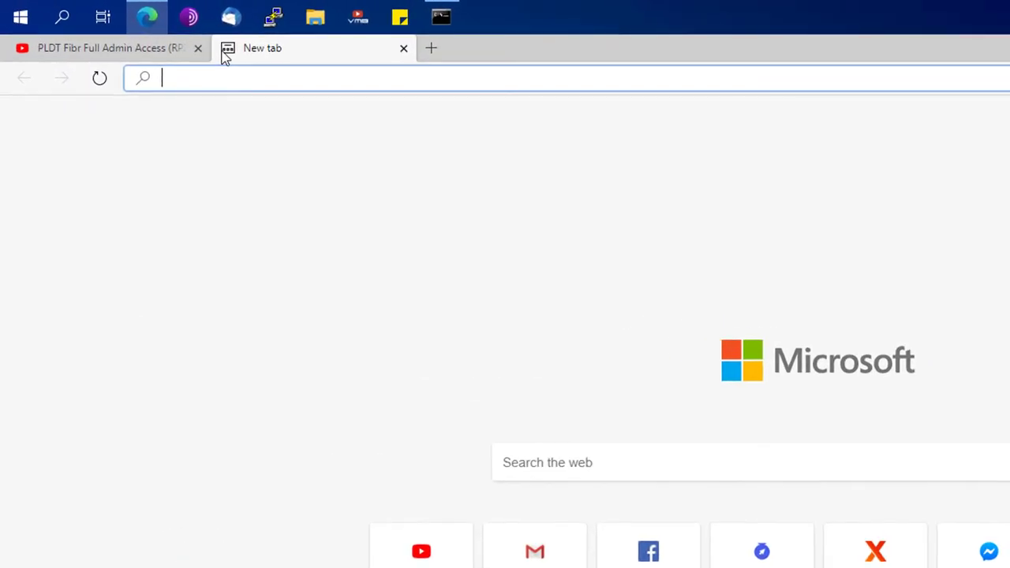
{"action": "type", "text": "https://192.168.1."}
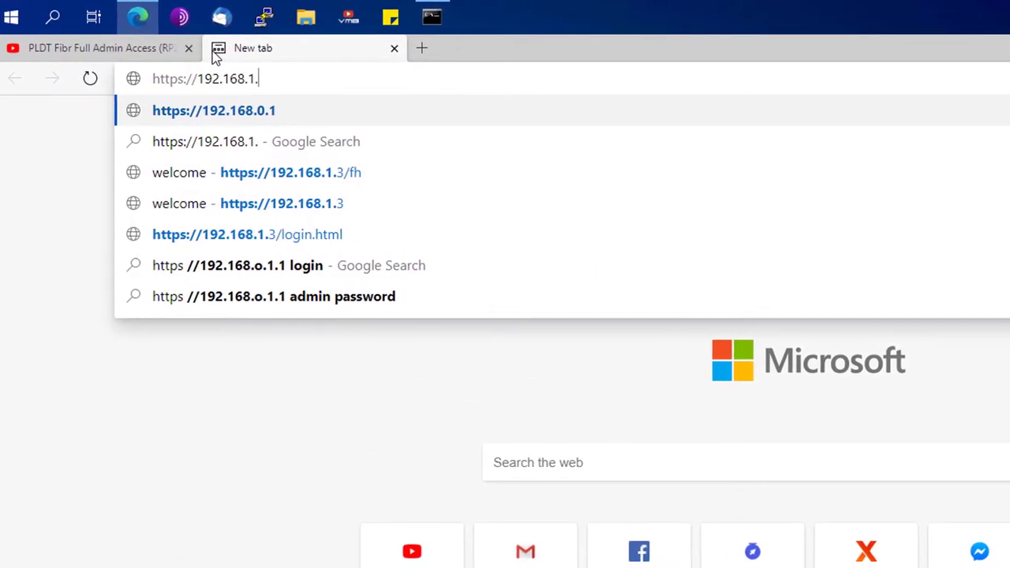
{"action": "type", "text": "1"}
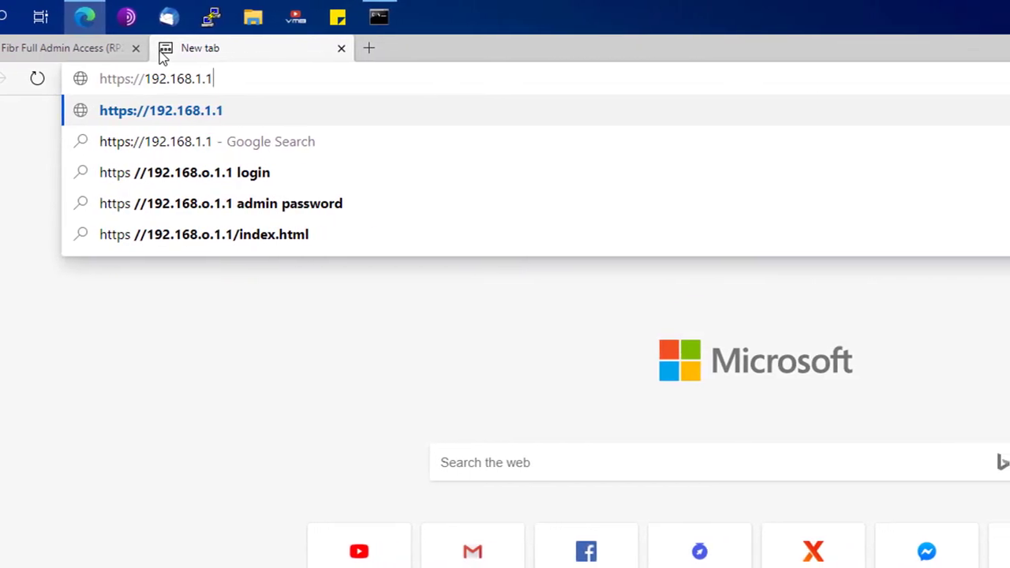
{"action": "key", "text": "BackSpace"}
{"action": "type", "text": "3"}
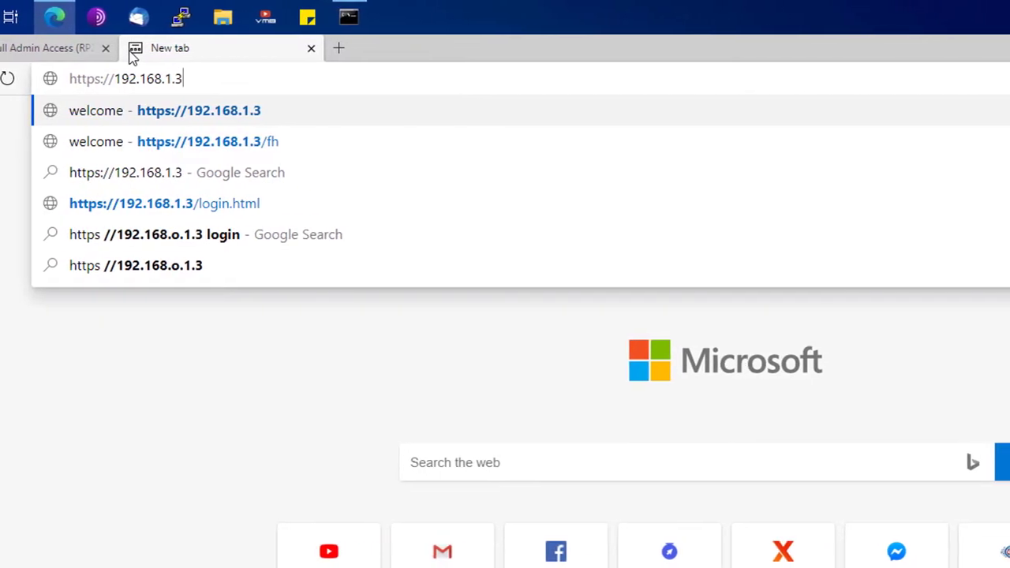
{"action": "type", "text": "/"}
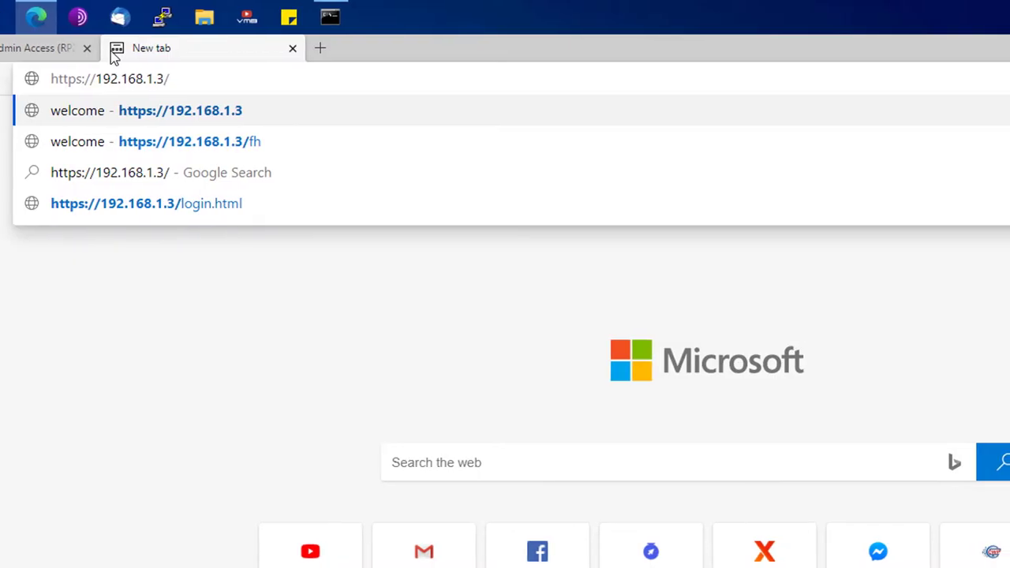
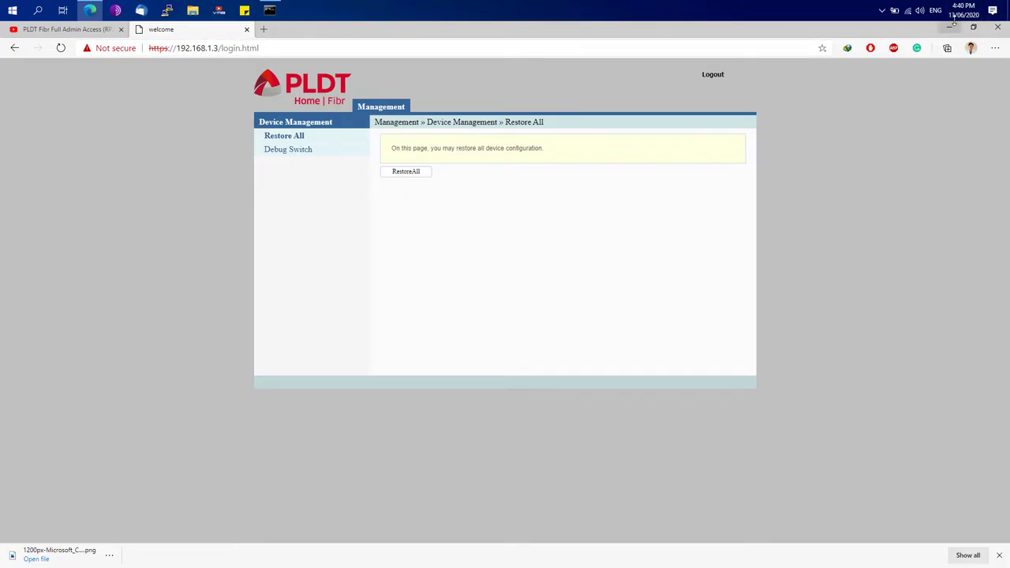
Step: Apply the Web Admin Switch as enabled on the router's Debug Switch page and log out
{"action": "left_click", "coordinate": [277, 150]}
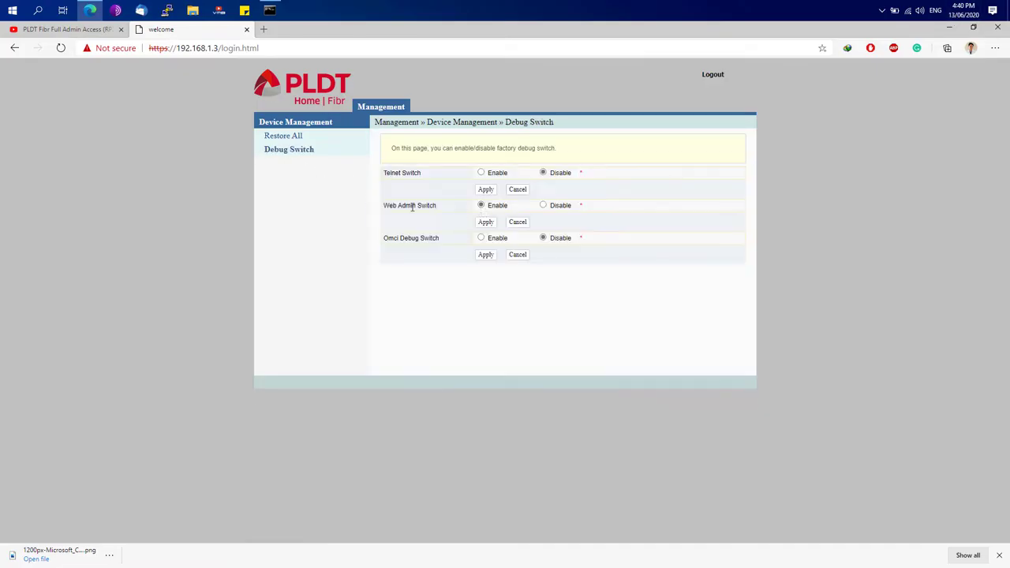
{"action": "left_click", "coordinate": [487, 225]}
{"action": "left_click", "coordinate": [714, 75]}
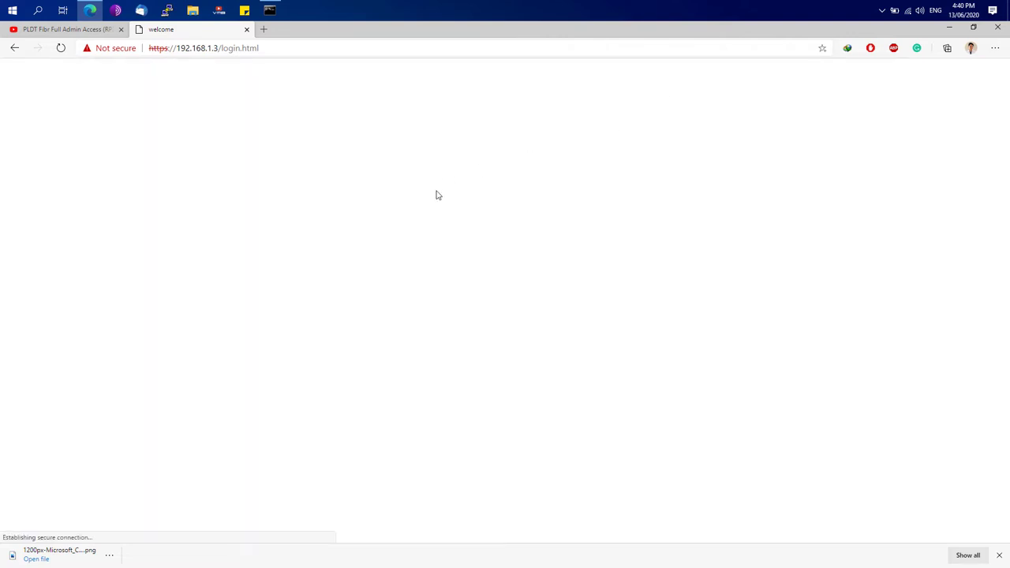
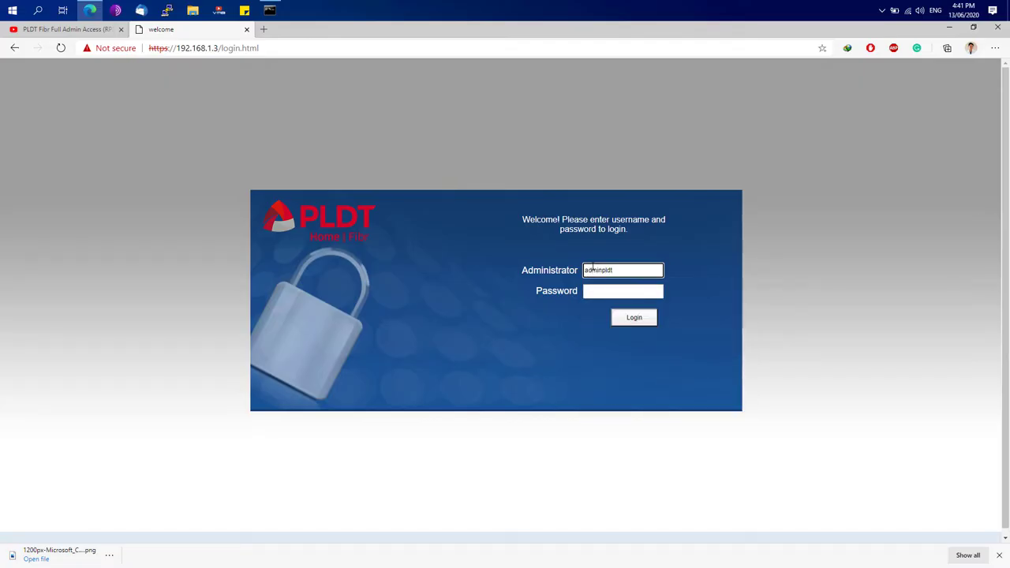
Step: Log in to the router as the PLDT administrator with the account password
{"action": "key", "text": "Tab"}
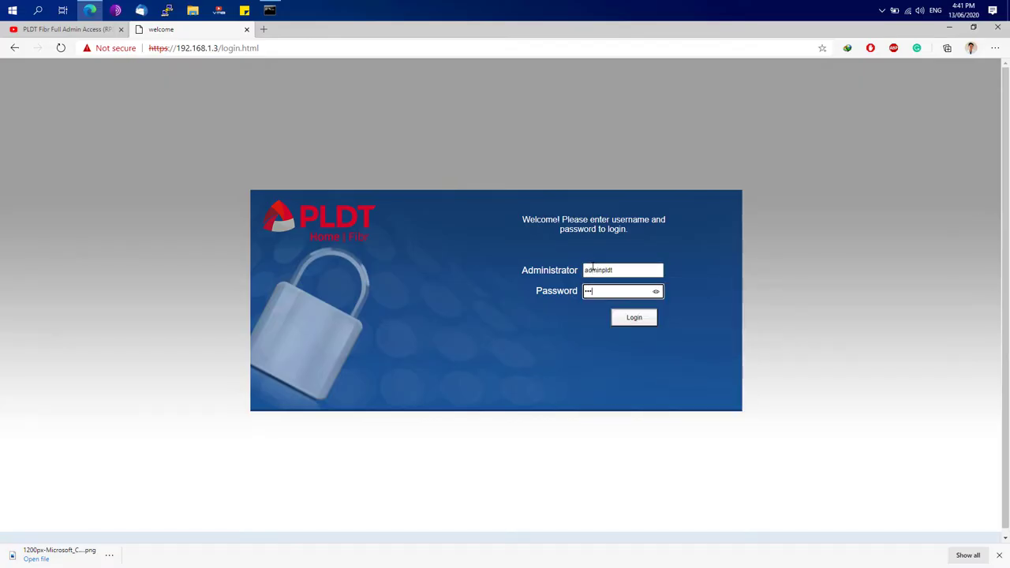
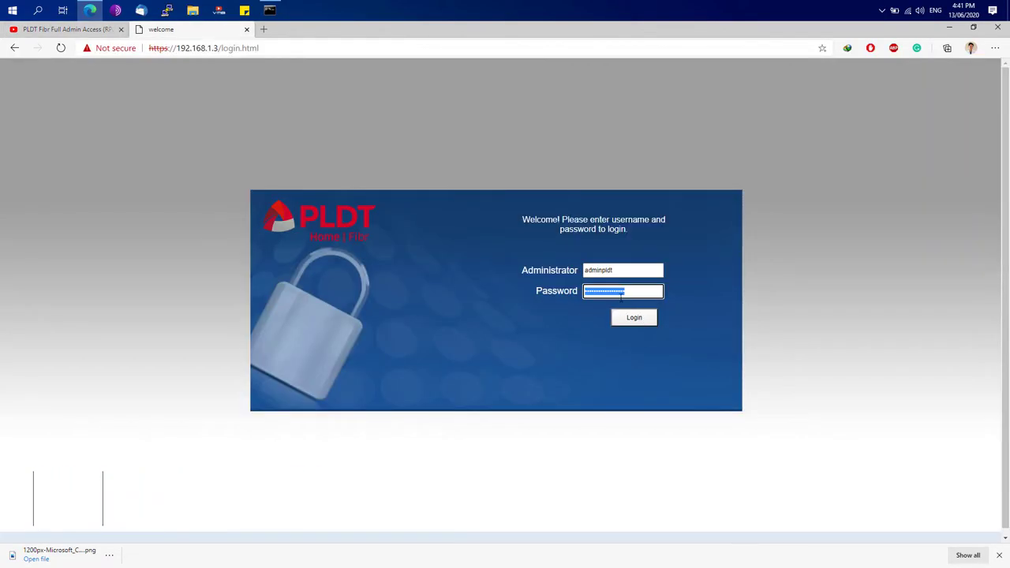
{"action": "left_click", "coordinate": [624, 322]}
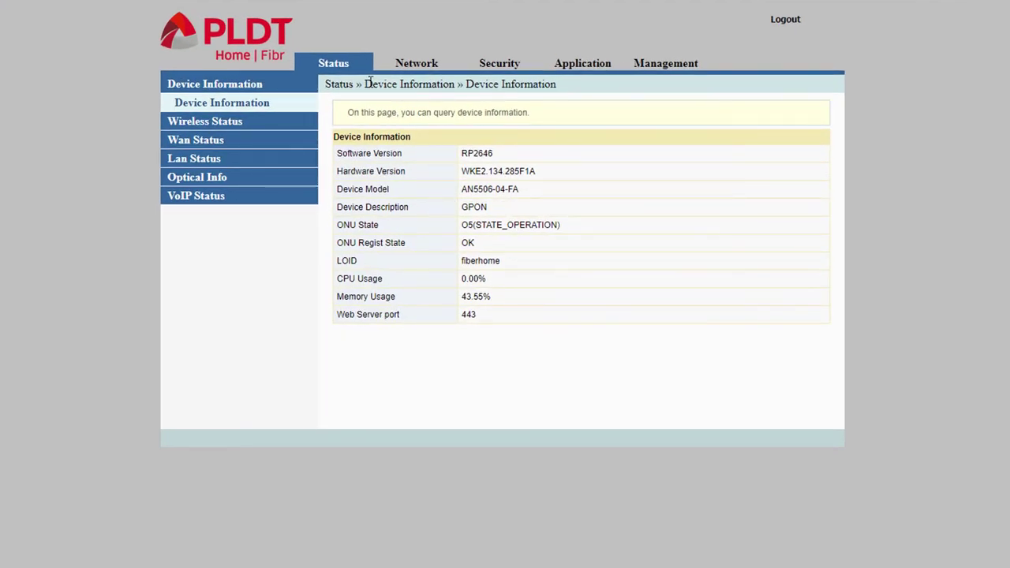
Step: Add LAN 2, LAN 3 and LAN 4 to the LAN binding in the broadband internet settings and apply the change
{"action": "left_click", "coordinate": [403, 69]}
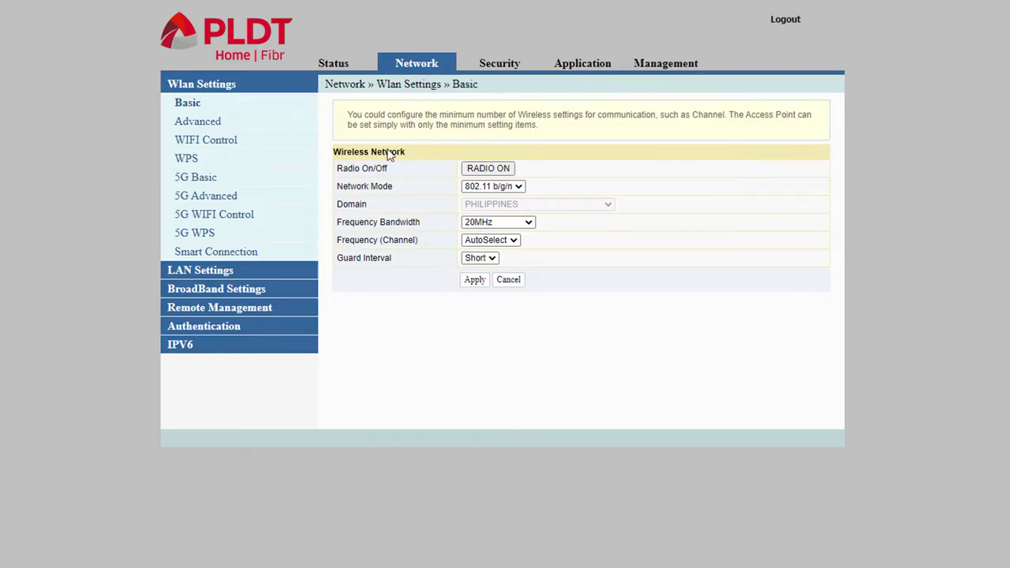
{"action": "left_click", "coordinate": [190, 291]}
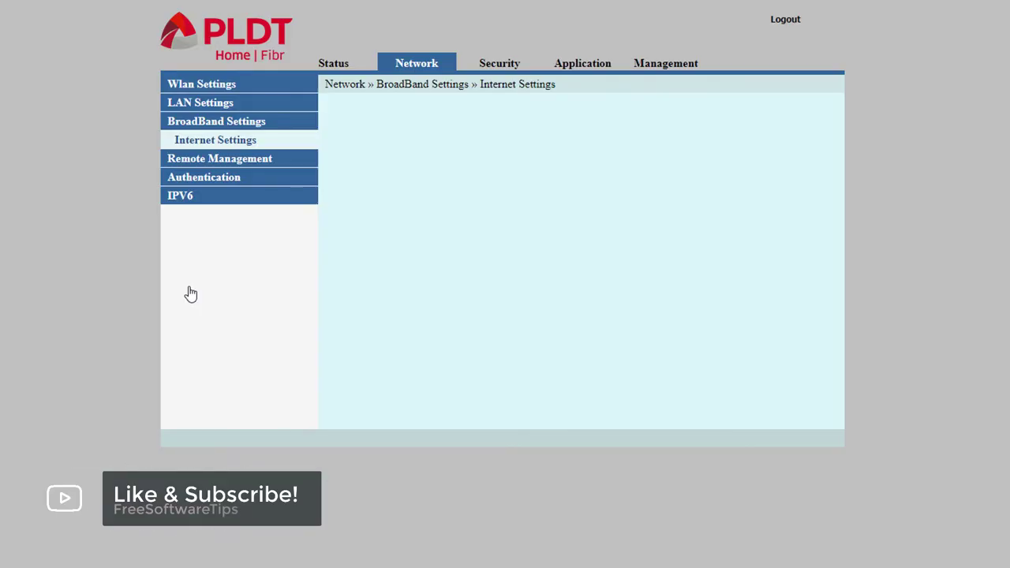
{"action": "left_click_drag", "start_coordinate": [834, 223], "coordinate": [810, 226]}
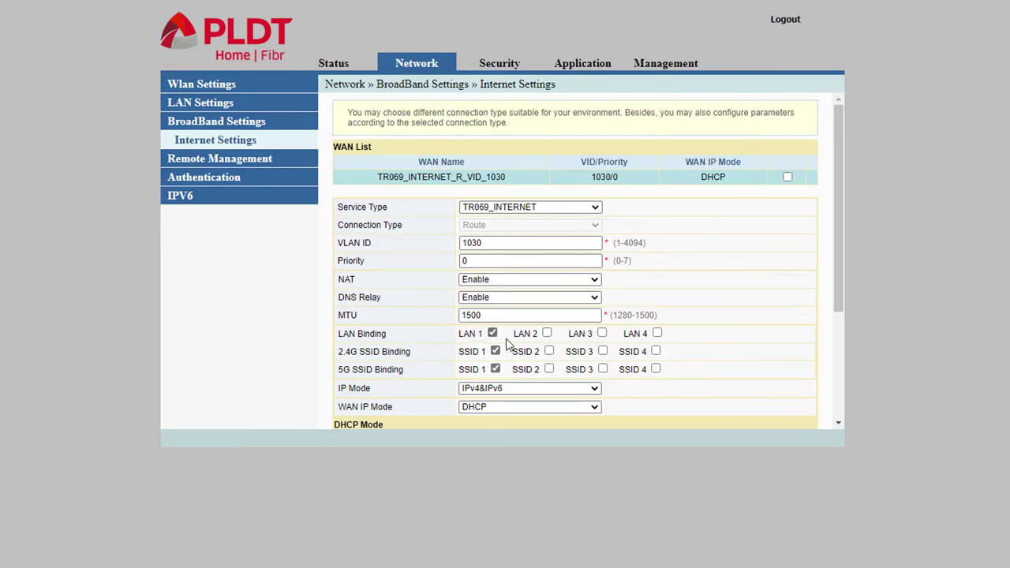
{"action": "left_click", "coordinate": [547, 334]}
{"action": "left_click", "coordinate": [604, 334]}
{"action": "left_click", "coordinate": [658, 334]}
{"action": "left_click_drag", "start_coordinate": [837, 294], "coordinate": [816, 416]}
{"action": "left_click", "coordinate": [467, 412]}
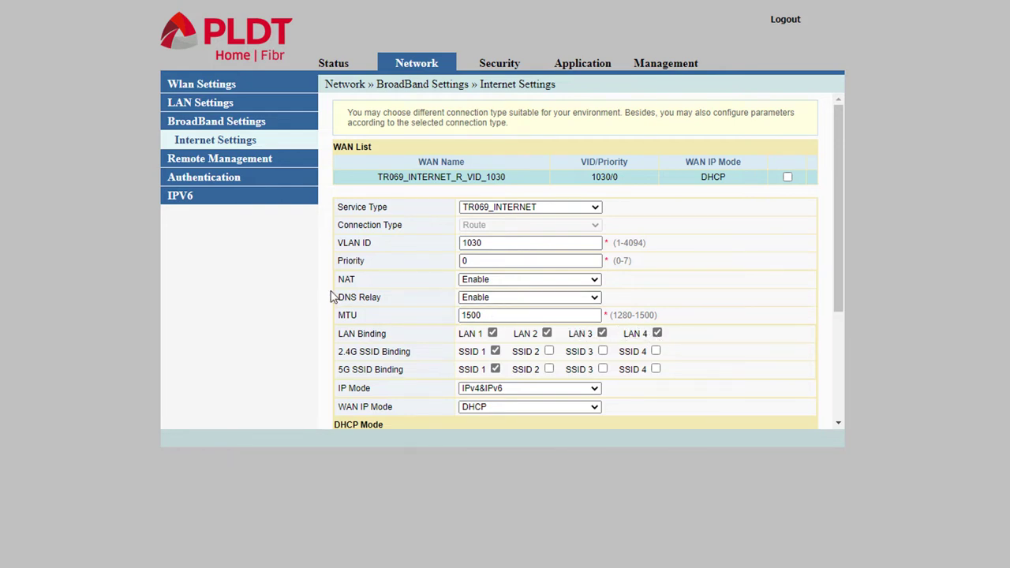
Step: Set DNS Relay to Disable in the broadband internet settings
{"action": "left_click", "coordinate": [476, 304]}
{"action": "left_click", "coordinate": [478, 322]}
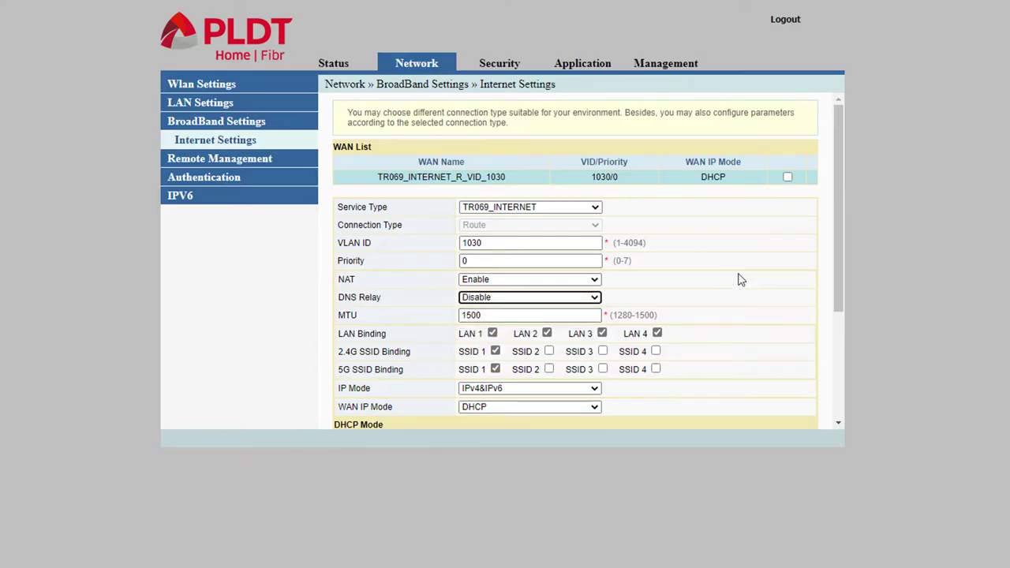
{"action": "left_click_drag", "start_coordinate": [840, 304], "coordinate": [789, 447]}
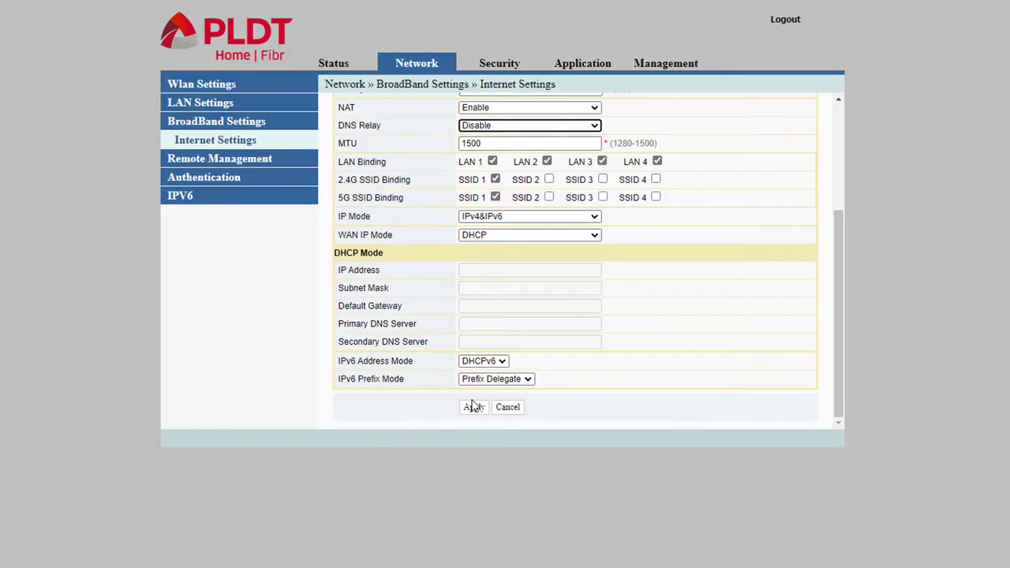
Step: Set DNS Relay back to Enable and apply the broadband internet settings
{"action": "scroll", "coordinate": [468, 328], "scroll_direction": "up", "scroll_amount": 3}
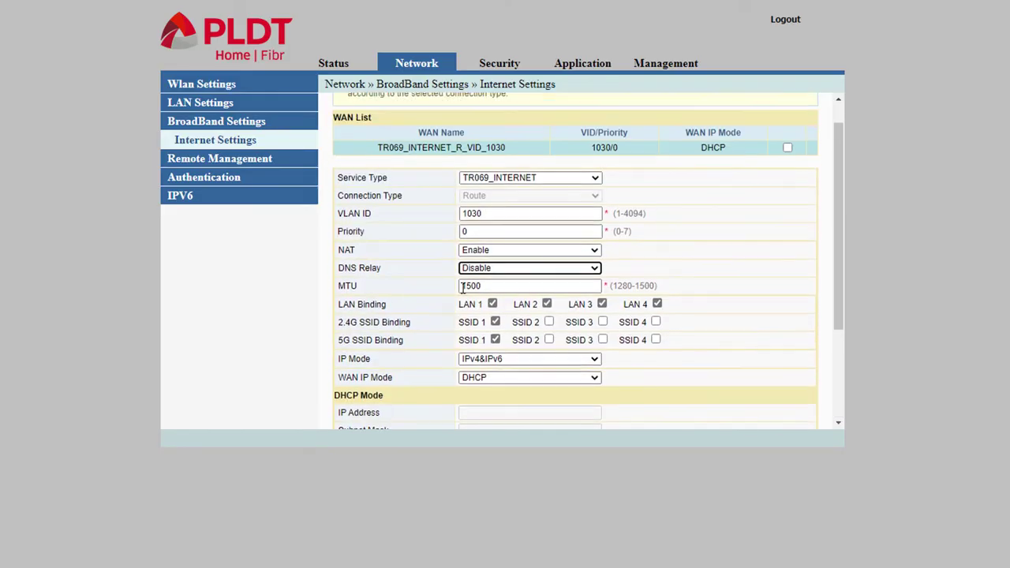
{"action": "left_click", "coordinate": [505, 277]}
{"action": "left_click", "coordinate": [474, 290]}
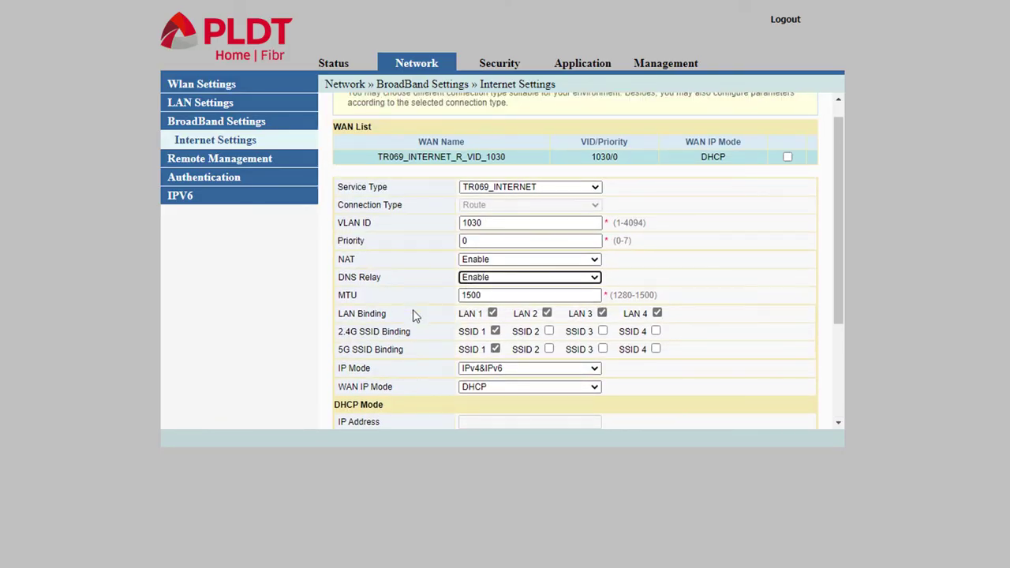
{"action": "scroll", "coordinate": [416, 316], "scroll_direction": "down", "scroll_amount": 2}
{"action": "left_click", "coordinate": [469, 411]}
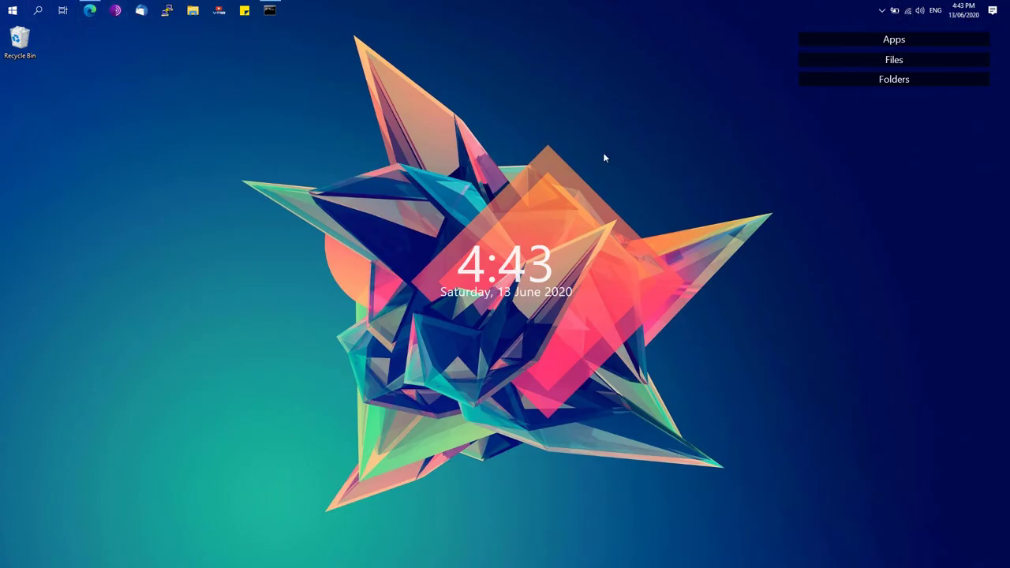
Step: Switch to the Windows Network & Internet settings
{"action": "right_click", "coordinate": [908, 14]}
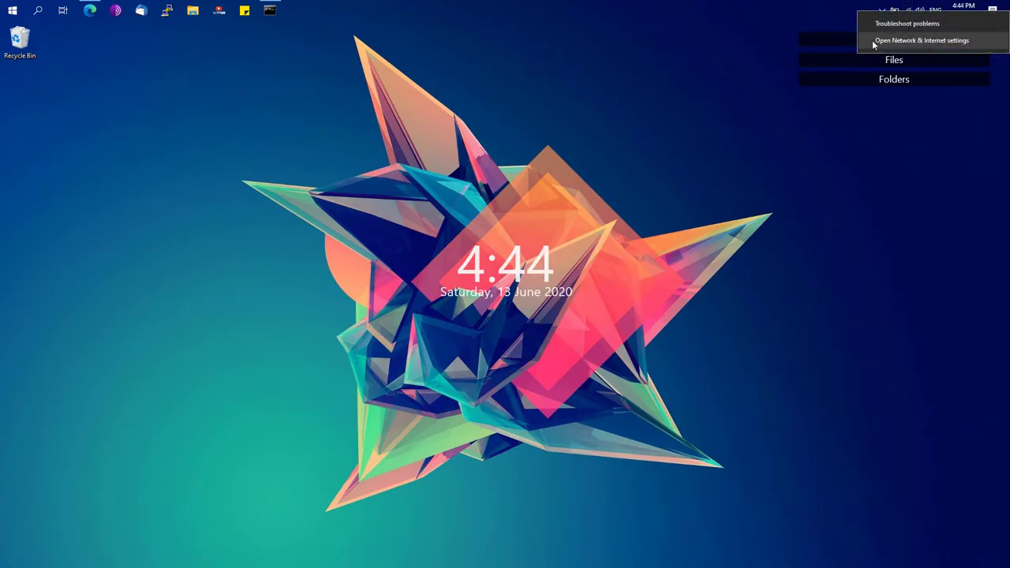
{"action": "left_click", "coordinate": [894, 41]}
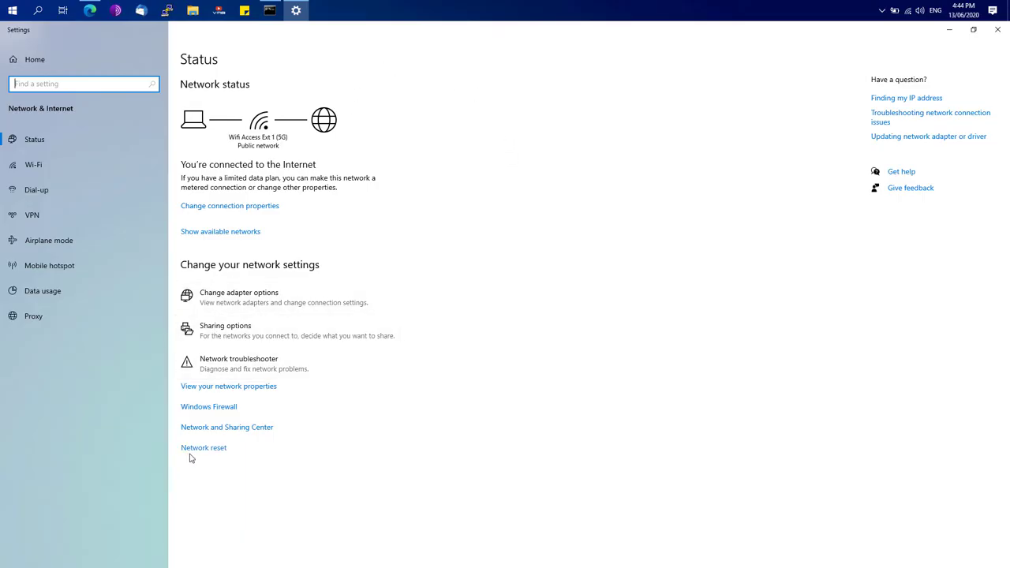
{"action": "left_click", "coordinate": [201, 449]}
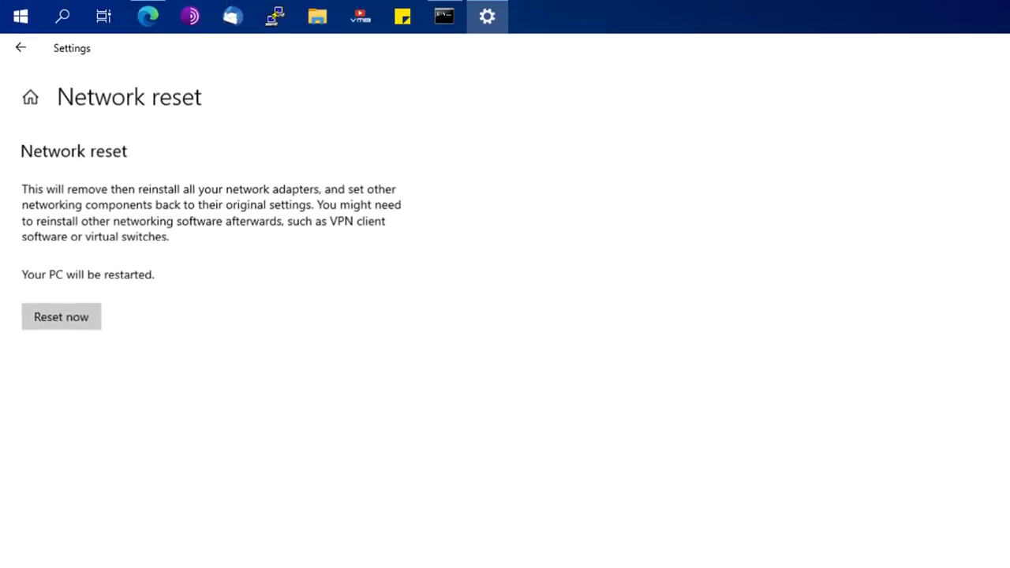
{"action": "left_click", "coordinate": [76, 324]}
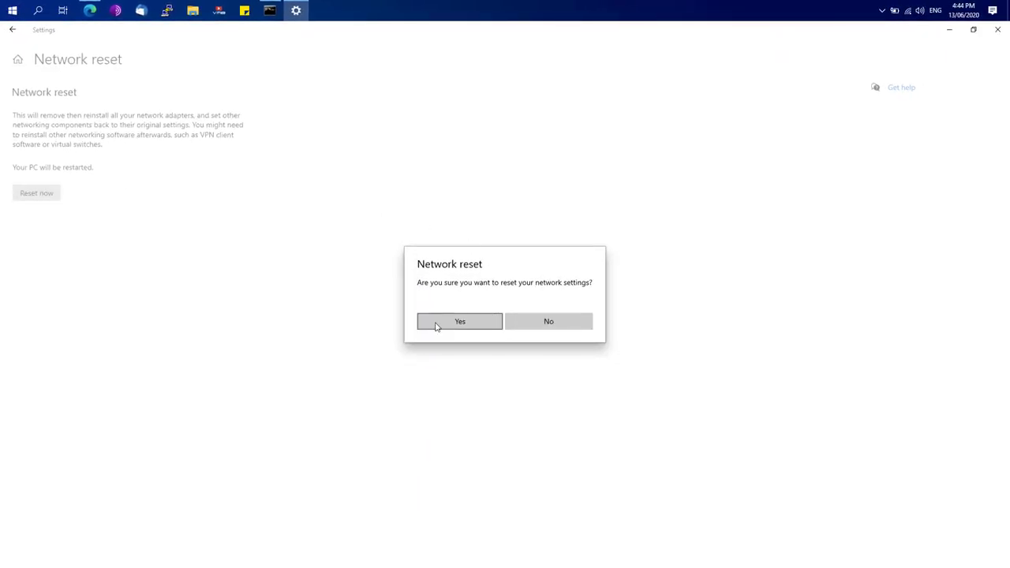
{"action": "left_click", "coordinate": [524, 326]}
{"action": "left_click", "coordinate": [13, 29]}
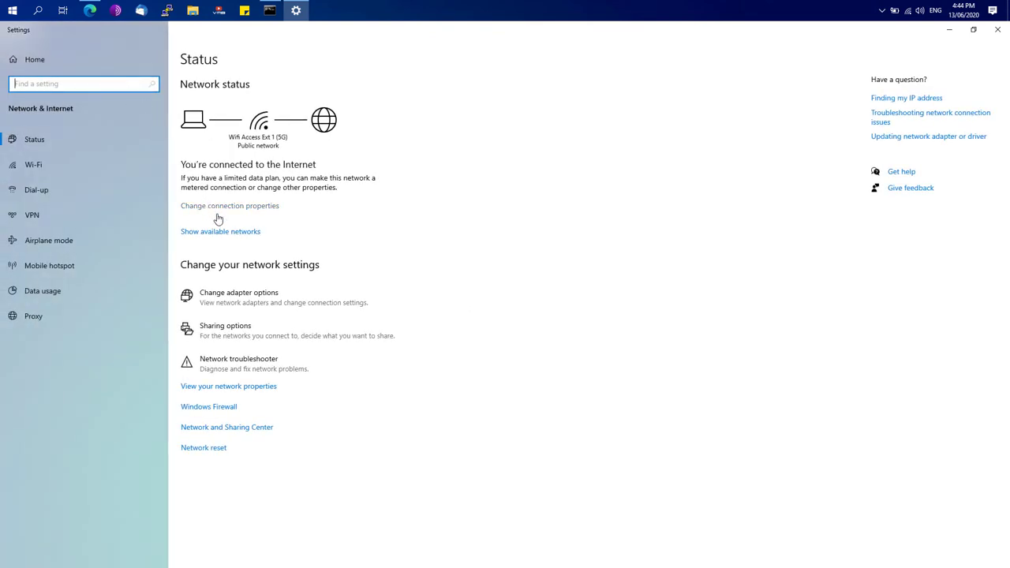
Step: Open the Internet Protocol Version 4 (TCP/IPv4) properties of the Wi-Fi network adapter
{"action": "left_click", "coordinate": [212, 304]}
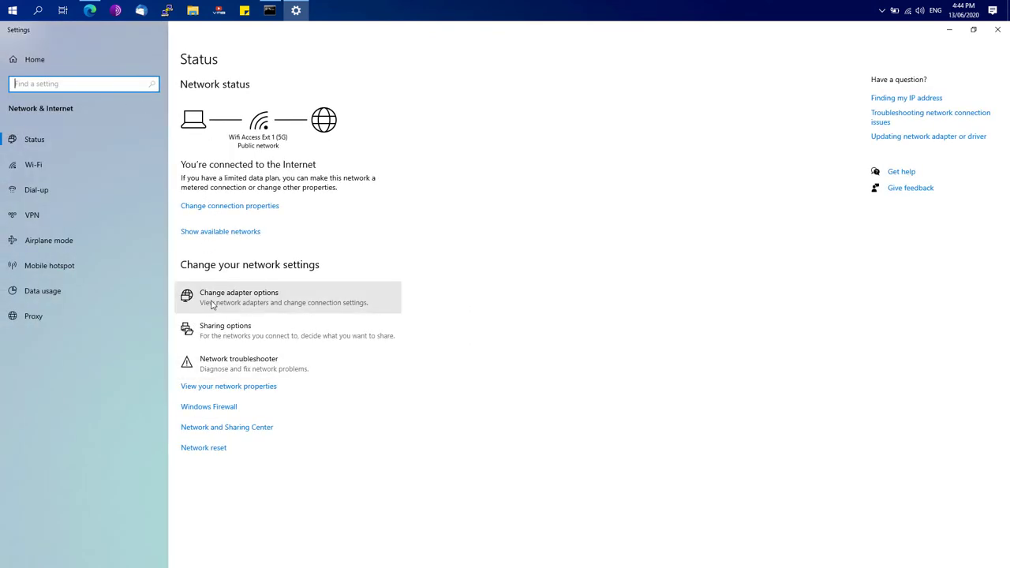
{"action": "left_click", "coordinate": [211, 305]}
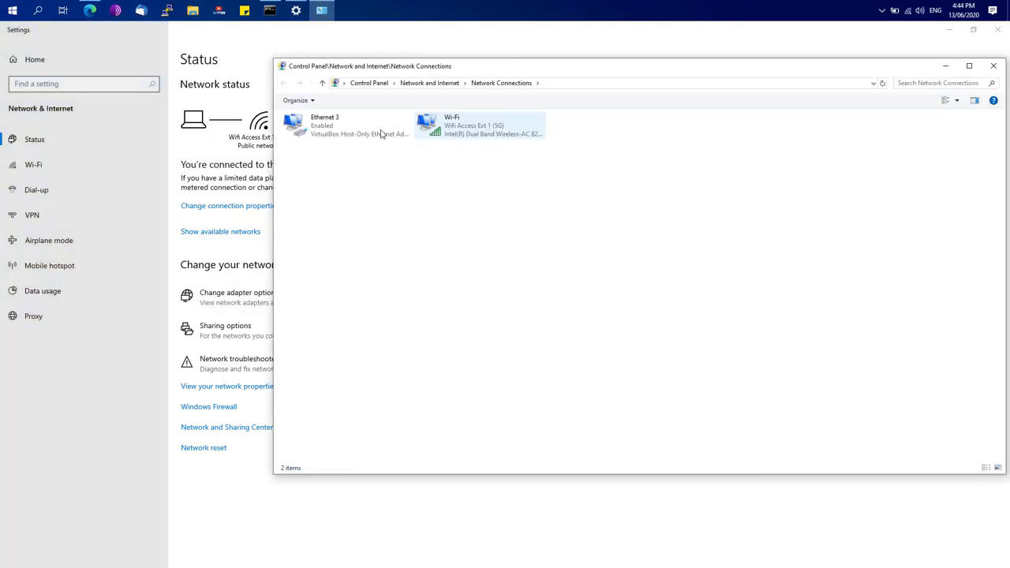
{"action": "left_click", "coordinate": [431, 134]}
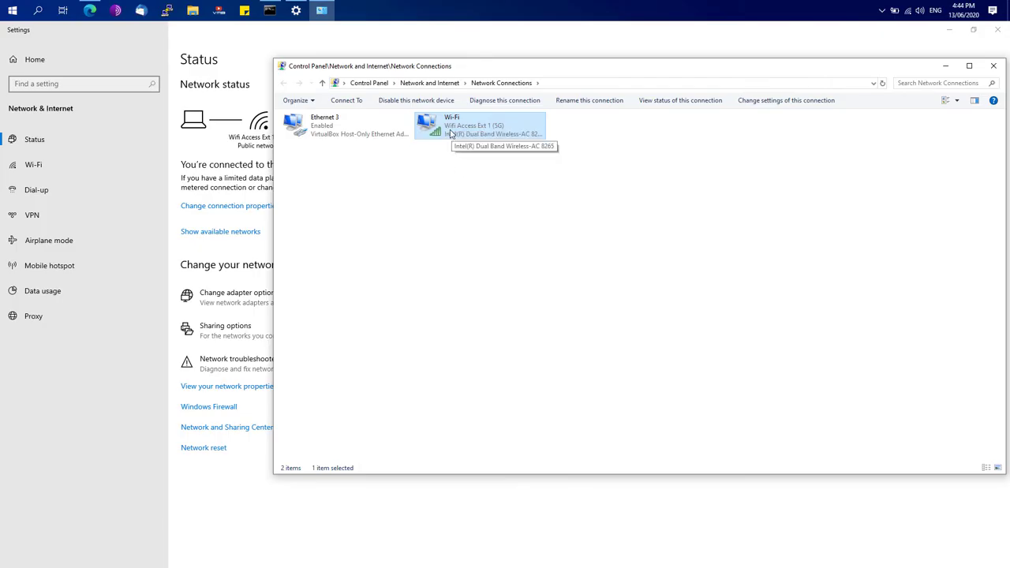
{"action": "right_click", "coordinate": [450, 134]}
{"action": "left_click", "coordinate": [463, 241]}
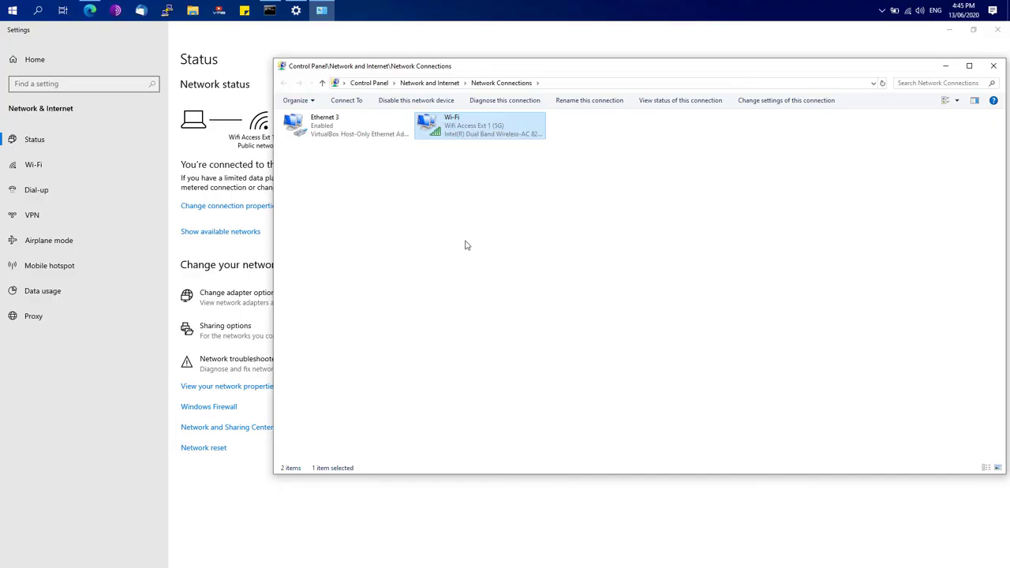
{"action": "left_click", "coordinate": [342, 243]}
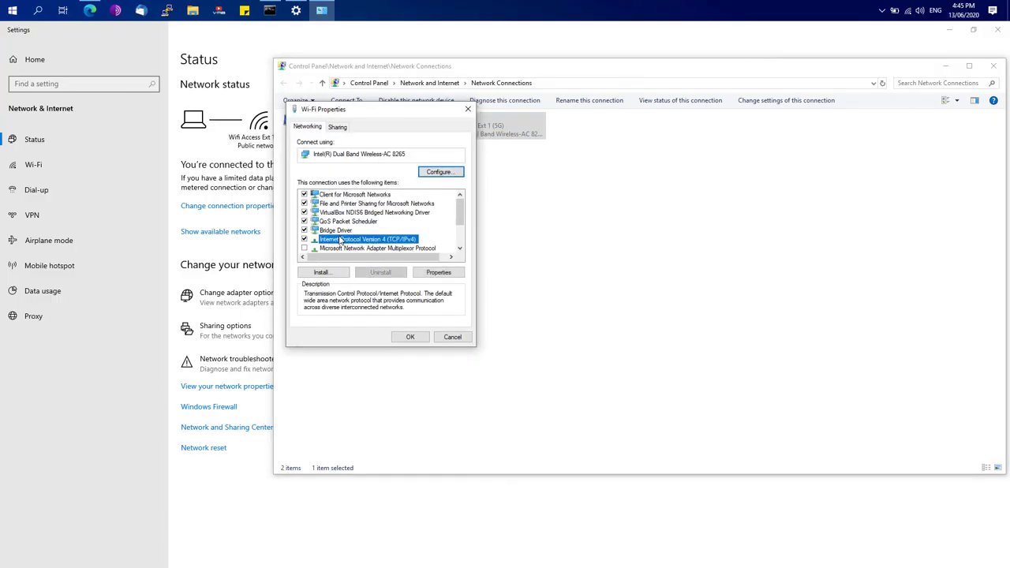
{"action": "left_click", "coordinate": [443, 274]}
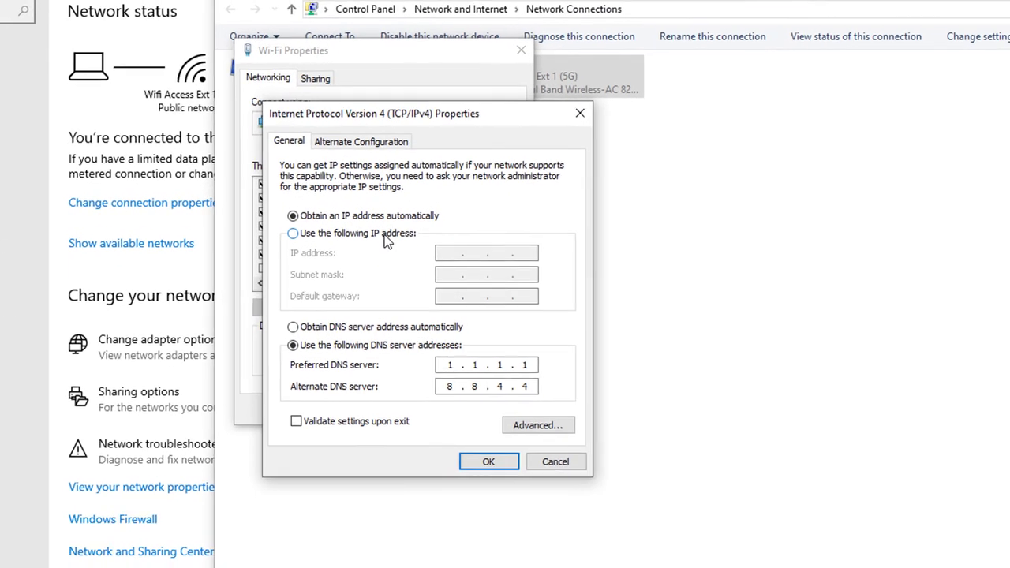
Step: Enter the static IP address 192.168.1.56 with subnet mask 255.255.255.0 for the Wi-Fi adapter
{"action": "left_click", "coordinate": [386, 235]}
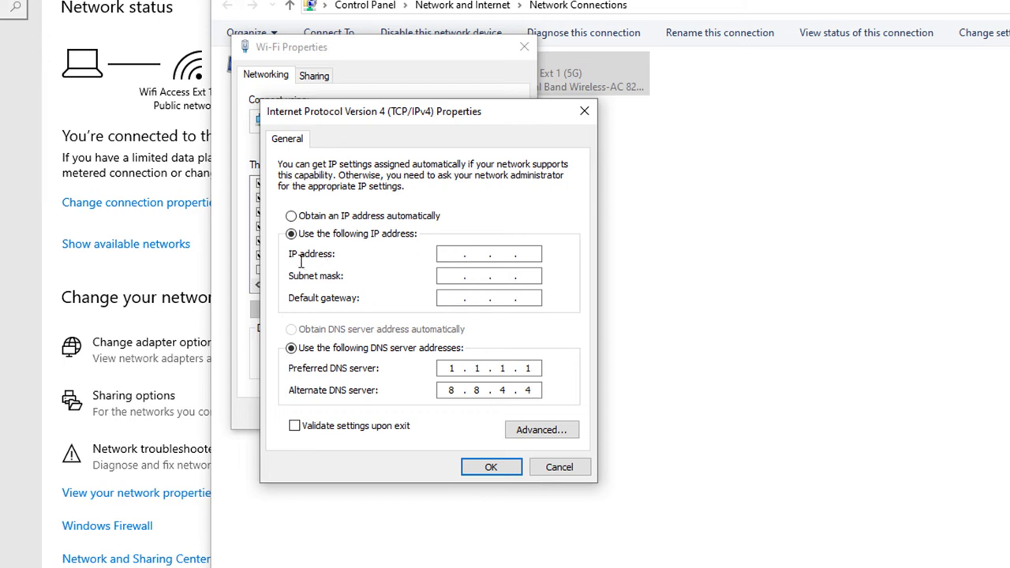
{"action": "left_click", "coordinate": [451, 252]}
{"action": "type", "text": "192168"}
{"action": "type", "text": "56"}
{"action": "key", "text": "Tab"}
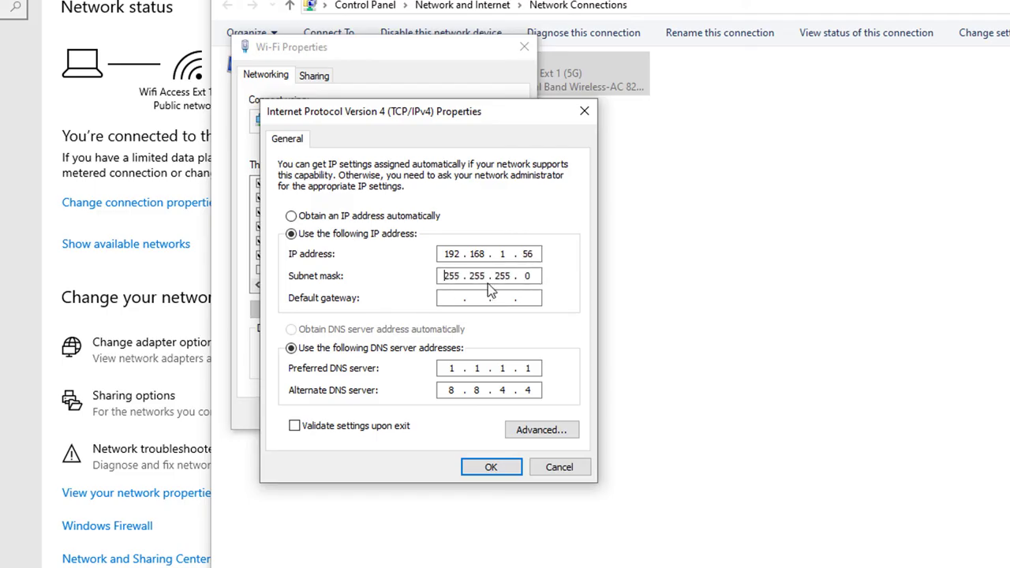
{"action": "left_click", "coordinate": [522, 255]}
{"action": "double_click", "coordinate": [527, 254]}
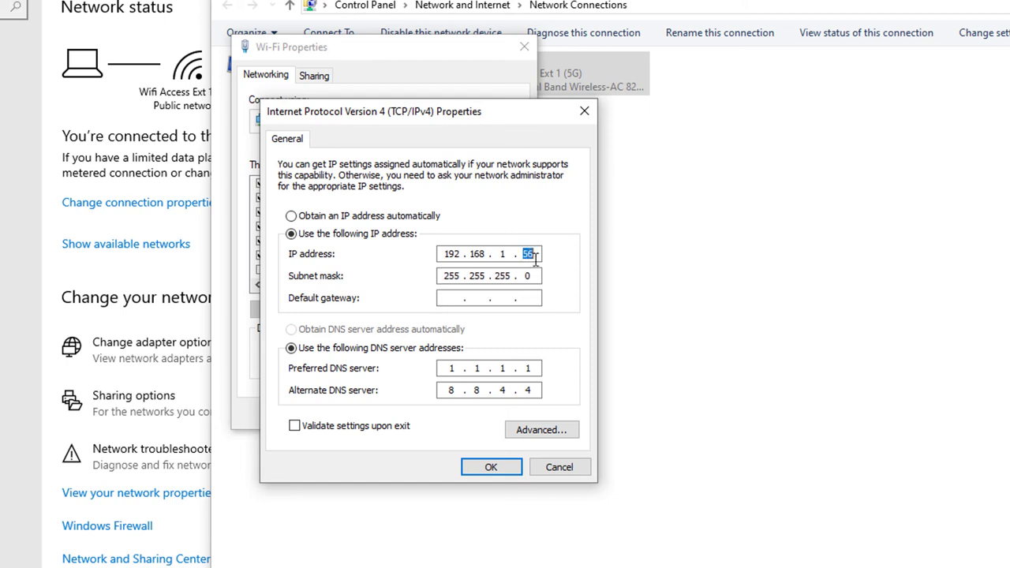
Step: Enter 192.168.1.1 as the default gateway in the Wi-Fi adapter's IPv4 properties
{"action": "left_click", "coordinate": [446, 300]}
{"action": "type", "text": "192 . 168 . 1 . 1"}
{"action": "double_click", "coordinate": [527, 298]}
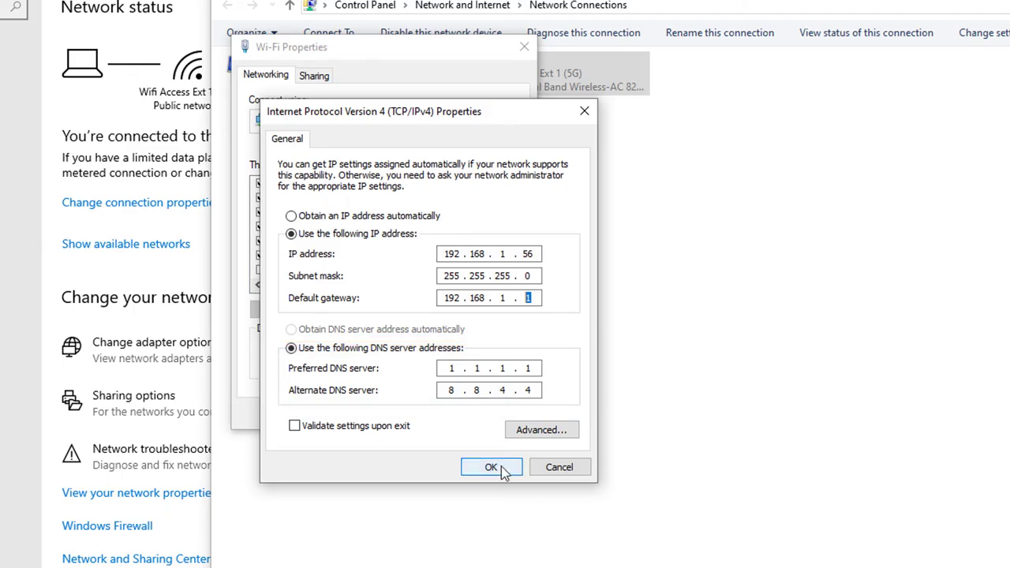
Step: Discard the IPv4 changes and close the Wi-Fi properties, Network Connections and Settings windows
{"action": "left_click", "coordinate": [589, 111]}
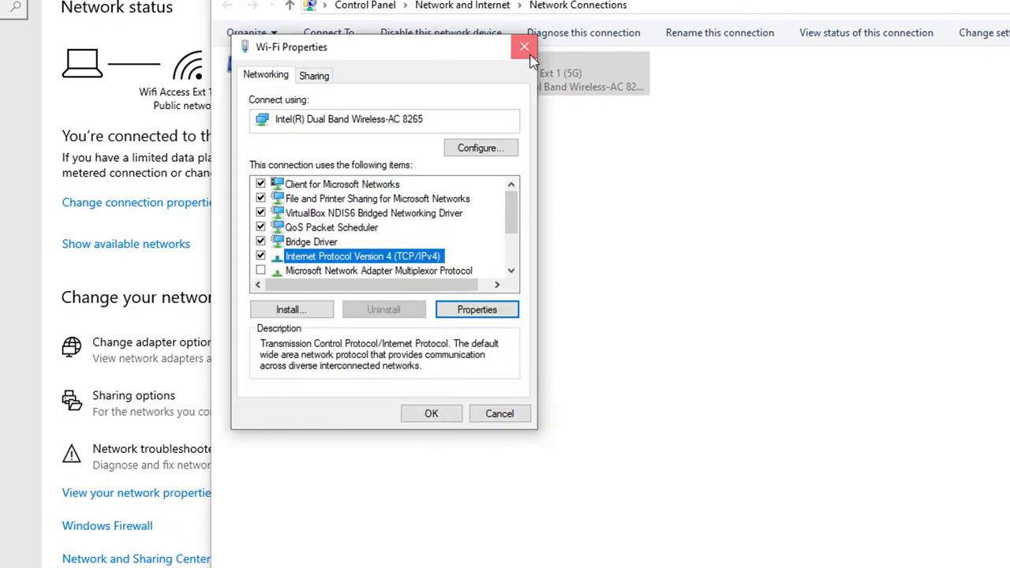
{"action": "left_click", "coordinate": [524, 46]}
{"action": "left_click", "coordinate": [549, 200]}
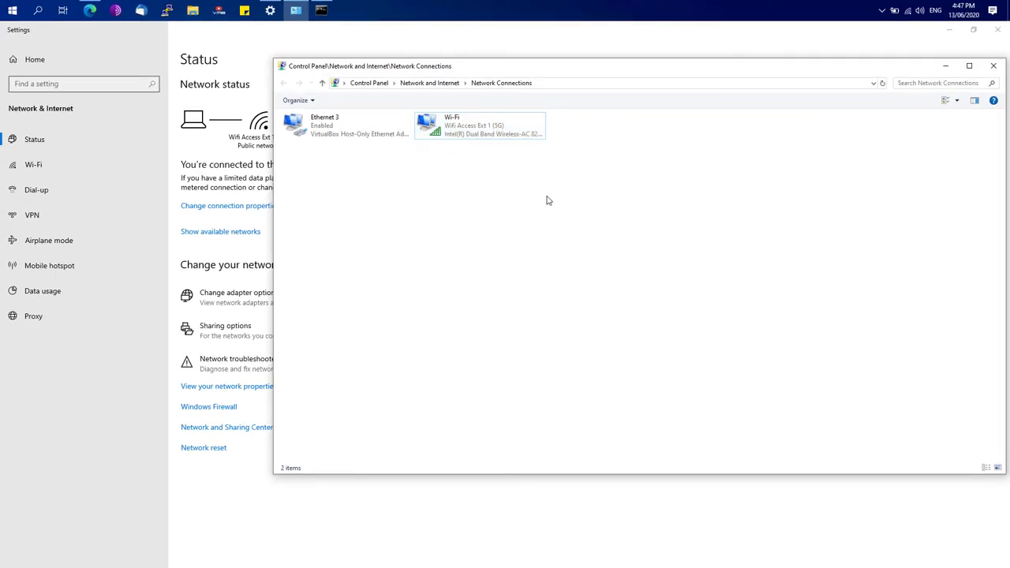
{"action": "left_click", "coordinate": [994, 67]}
{"action": "left_click", "coordinate": [997, 30]}
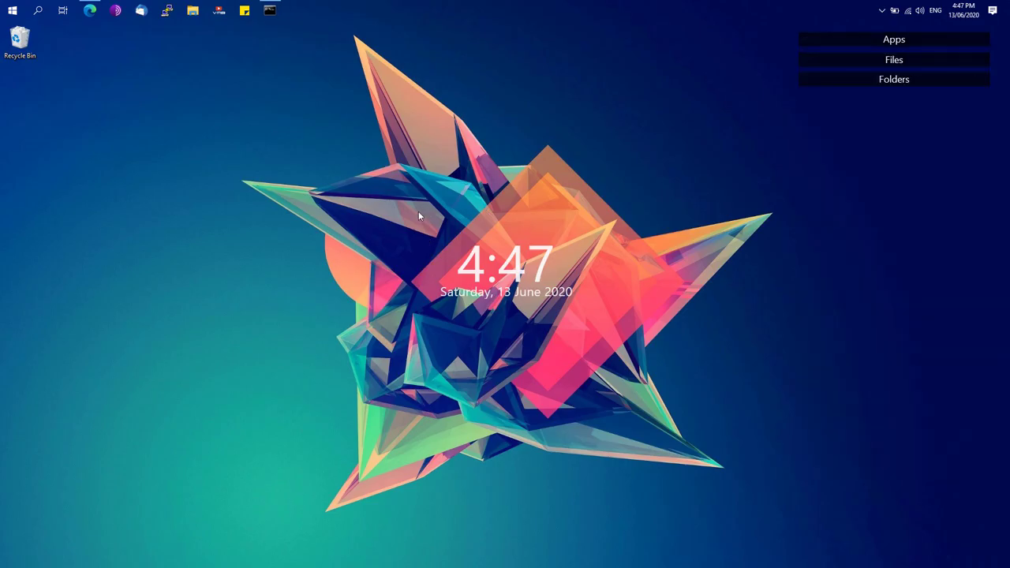
Step: Switch to Edge to view the router's Internet Settings page, and minimize the browser
{"action": "left_click", "coordinate": [91, 11]}
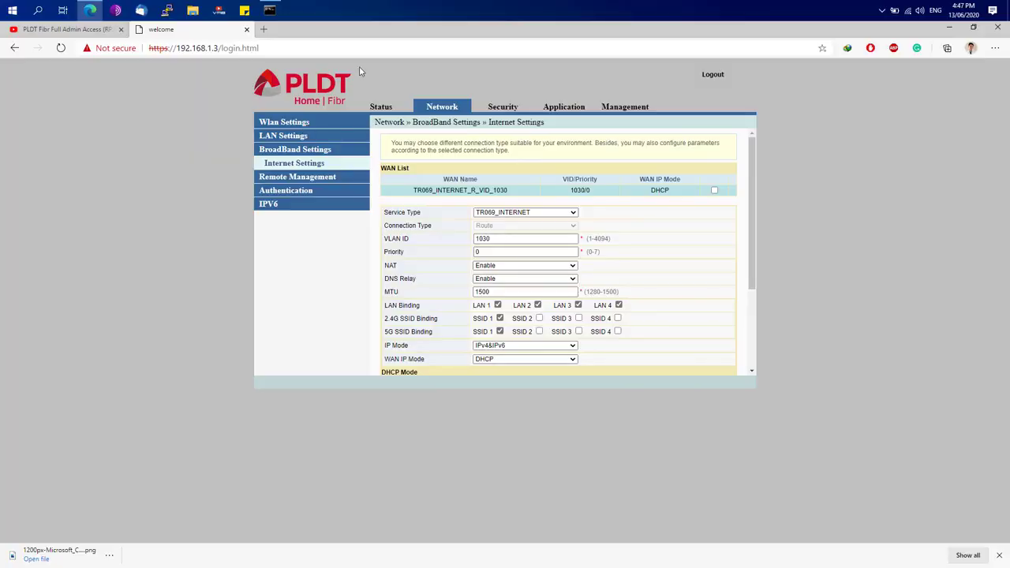
{"action": "left_click", "coordinate": [955, 29]}
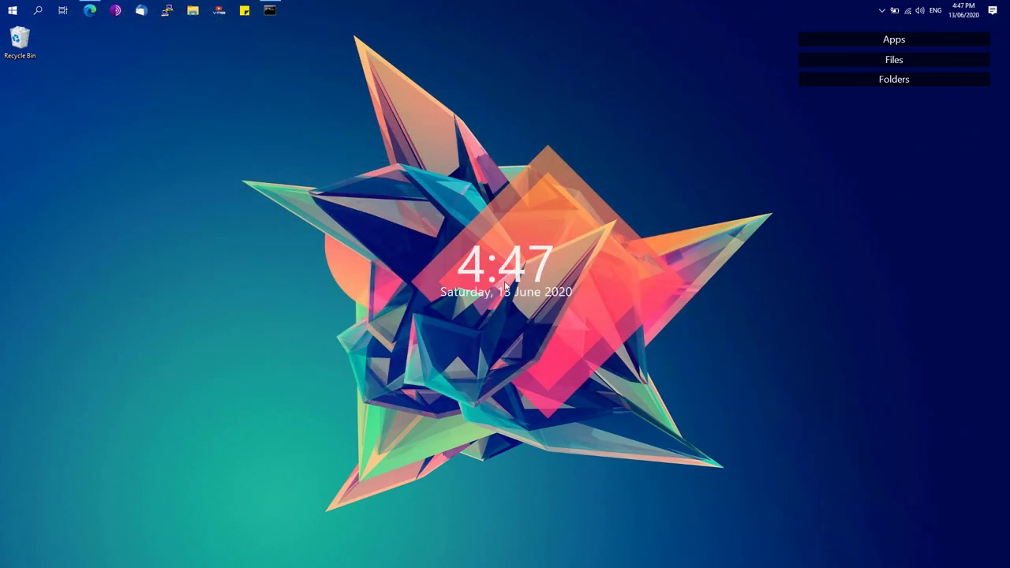